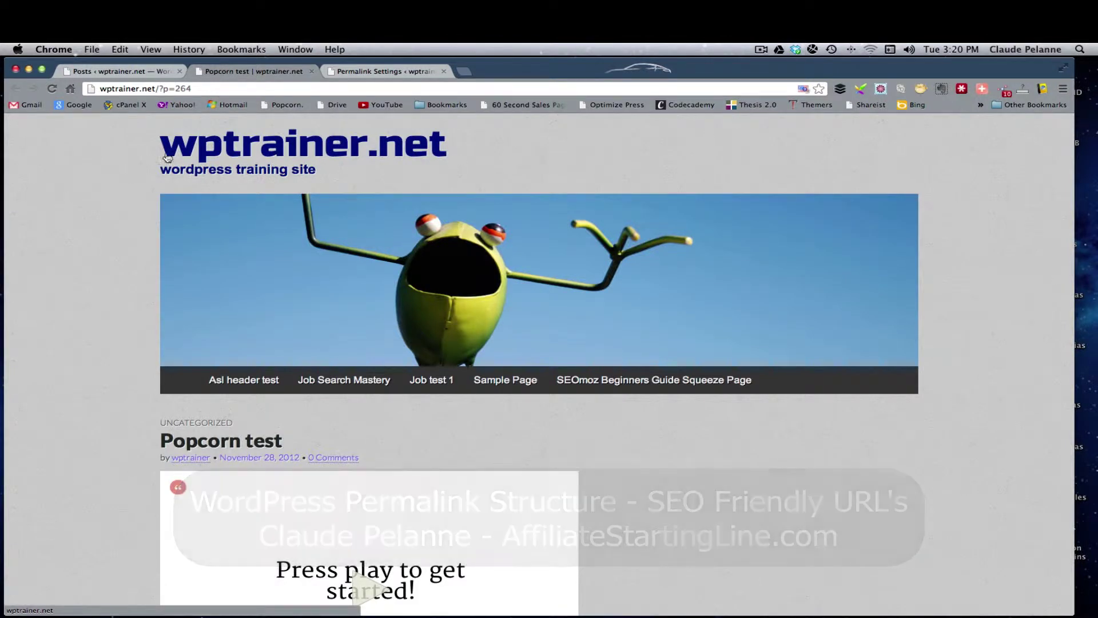
- Save the permalink structure as Post name (/%postname%/), then go back to the Popcorn test post
{"action": "scroll", "coordinate": [223, 340], "scroll_direction": "down", "scroll_amount": 5}
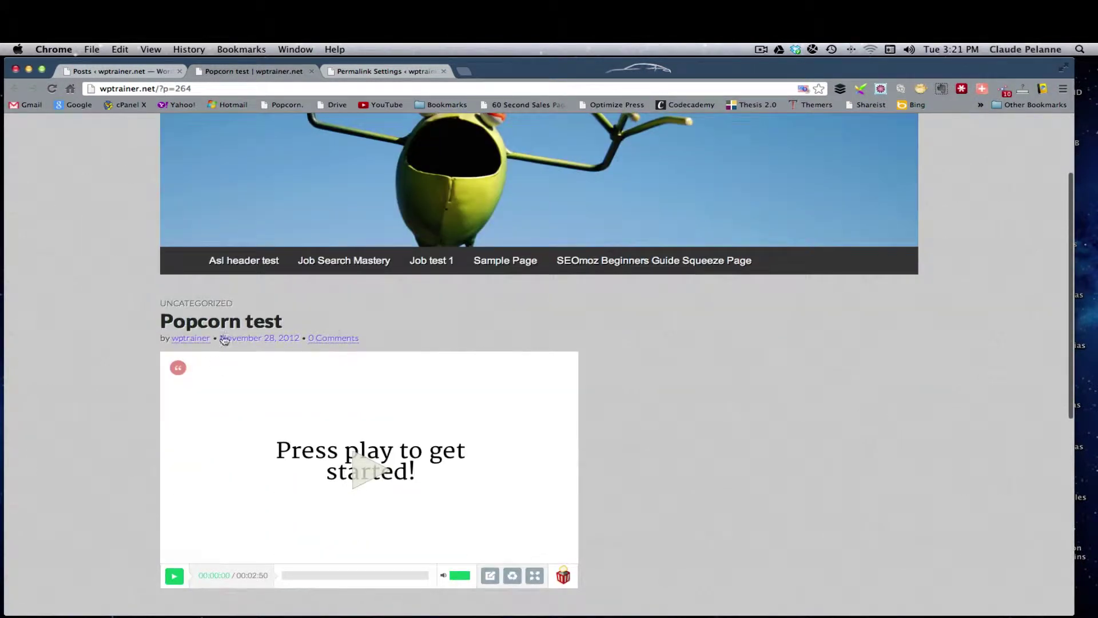
{"action": "scroll", "coordinate": [148, 319], "scroll_direction": "up", "scroll_amount": 4}
{"action": "scroll", "coordinate": [146, 313], "scroll_direction": "down", "scroll_amount": 2}
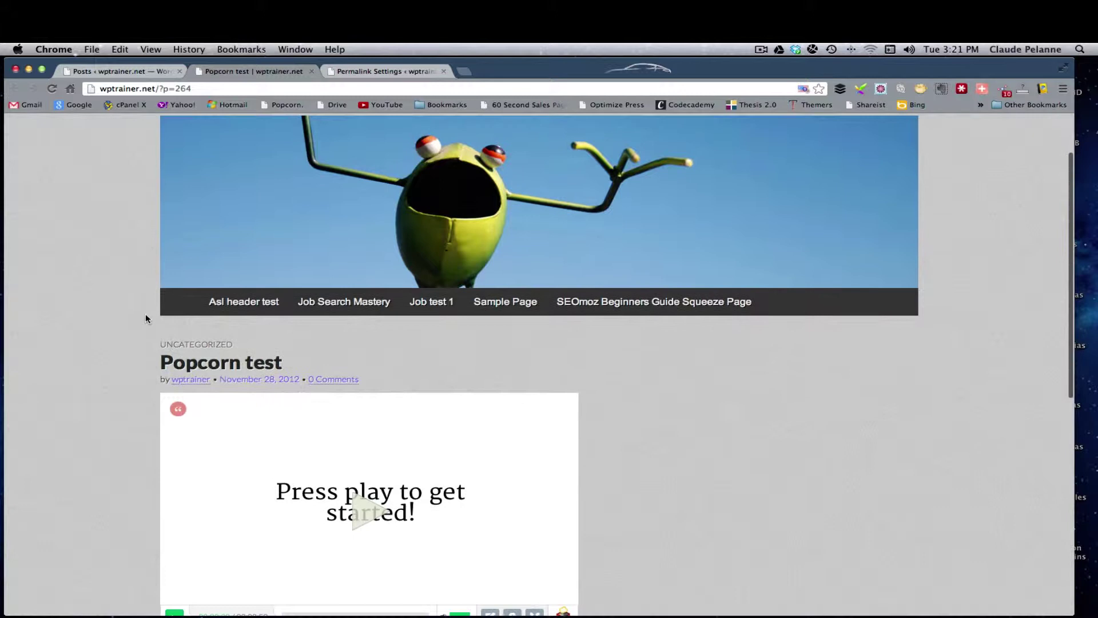
{"action": "scroll", "coordinate": [112, 297], "scroll_direction": "down", "scroll_amount": 1}
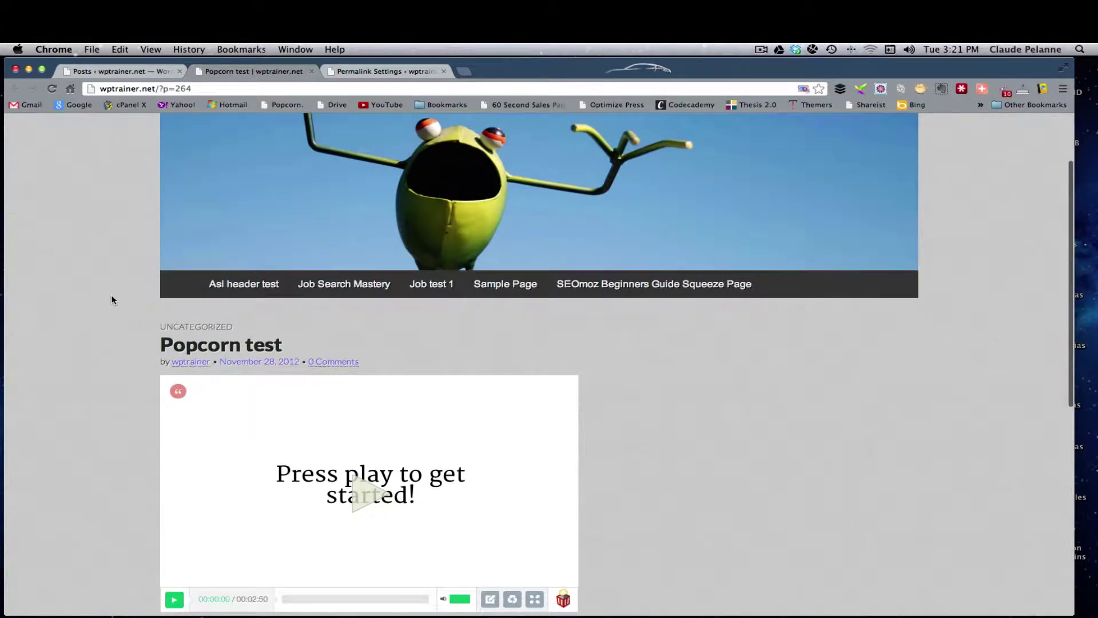
{"action": "scroll", "coordinate": [109, 294], "scroll_direction": "up", "scroll_amount": 3}
{"action": "scroll", "coordinate": [110, 298], "scroll_direction": "up", "scroll_amount": 1}
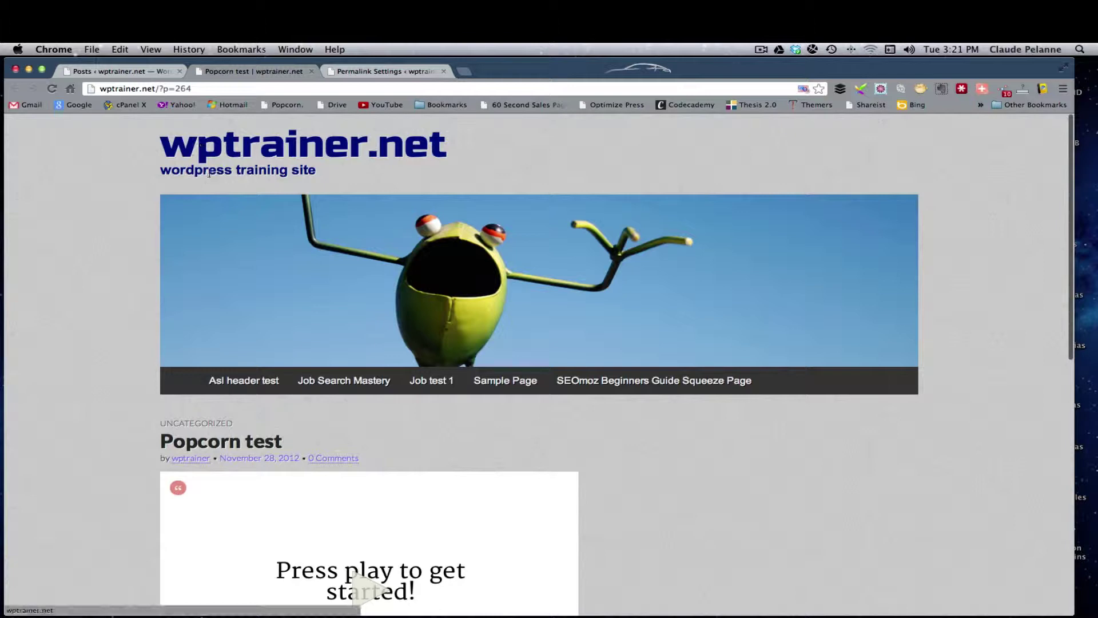
{"action": "left_click", "coordinate": [355, 73]}
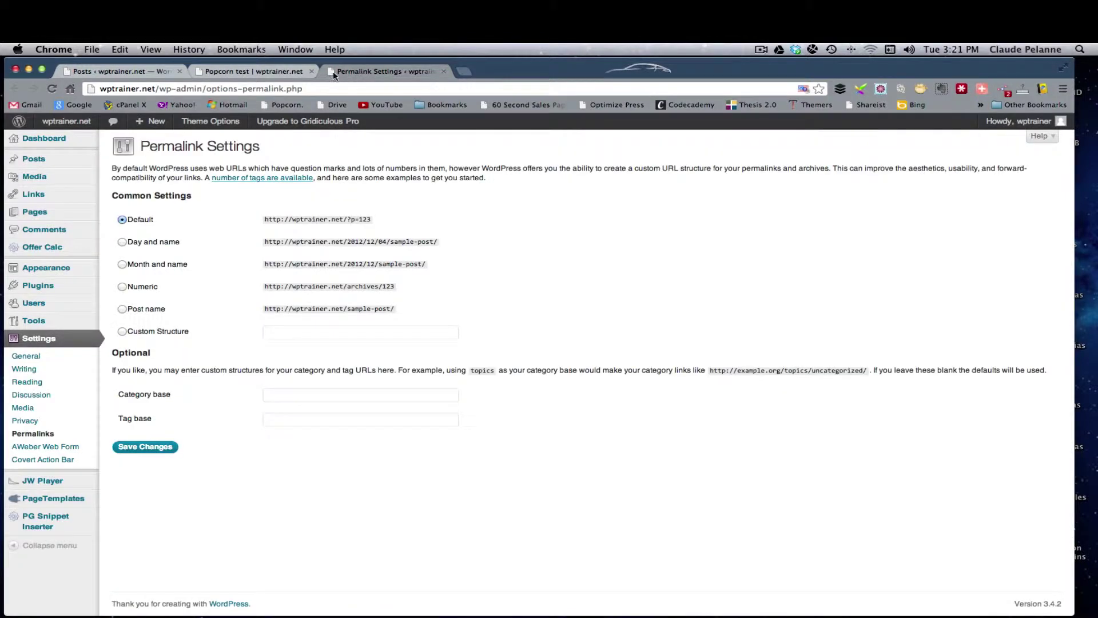
{"action": "left_click", "coordinate": [114, 72]}
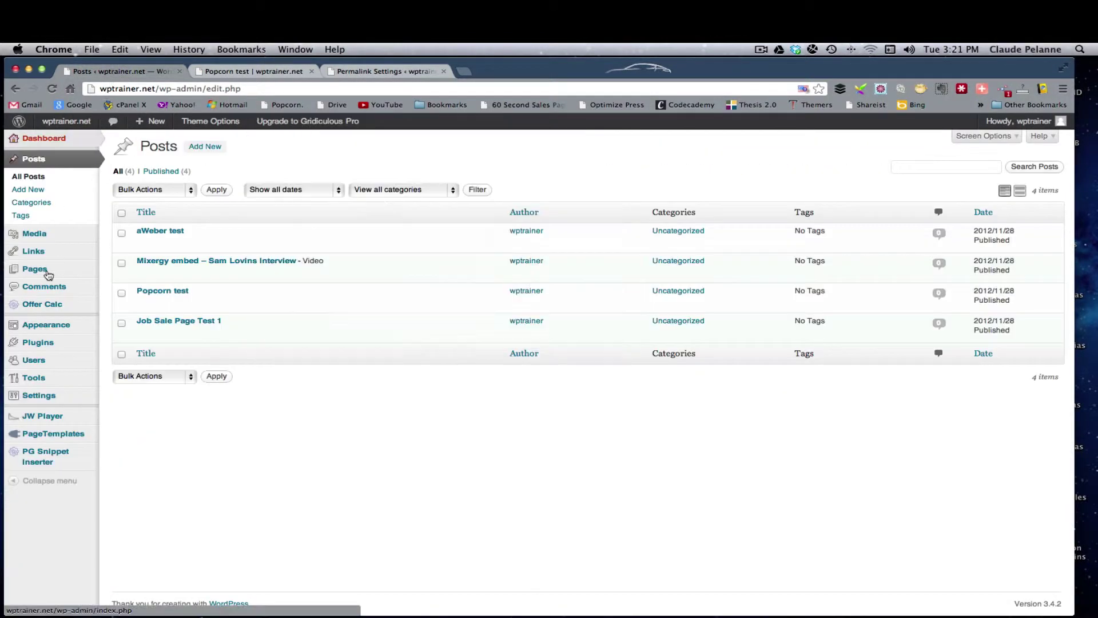
{"action": "mouse_move", "coordinate": [35, 396]}
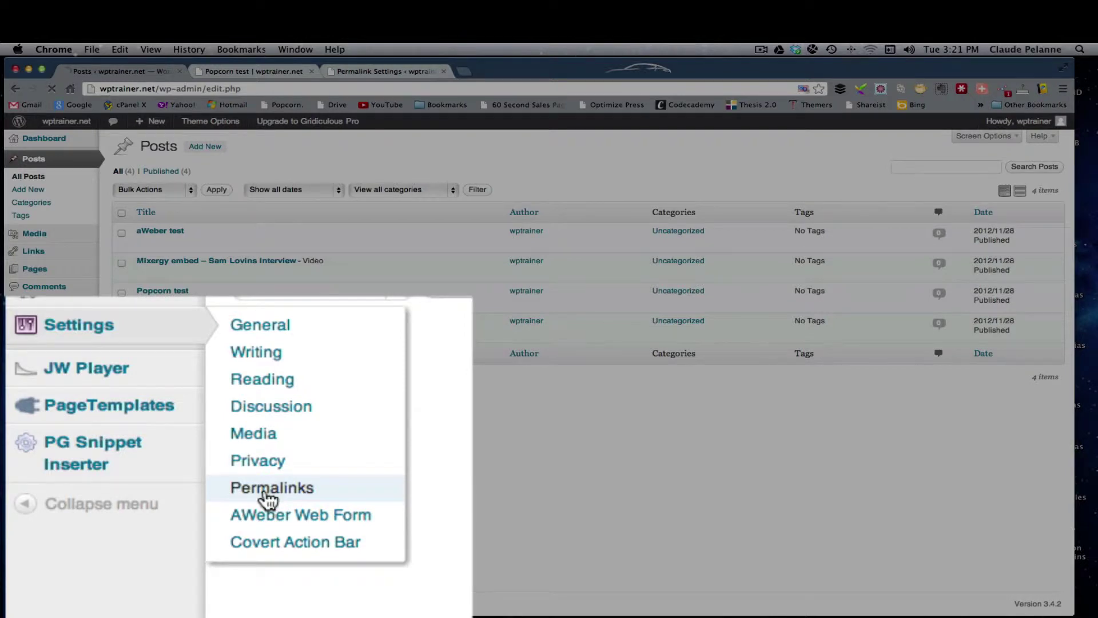
{"action": "left_click", "coordinate": [126, 479]}
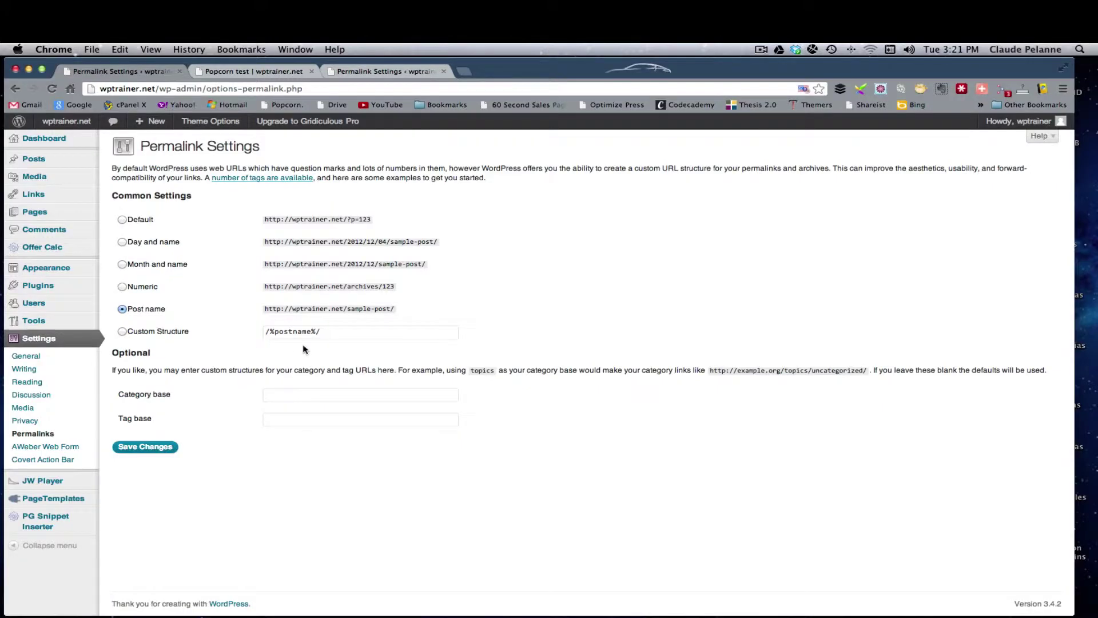
{"action": "left_click", "coordinate": [147, 449]}
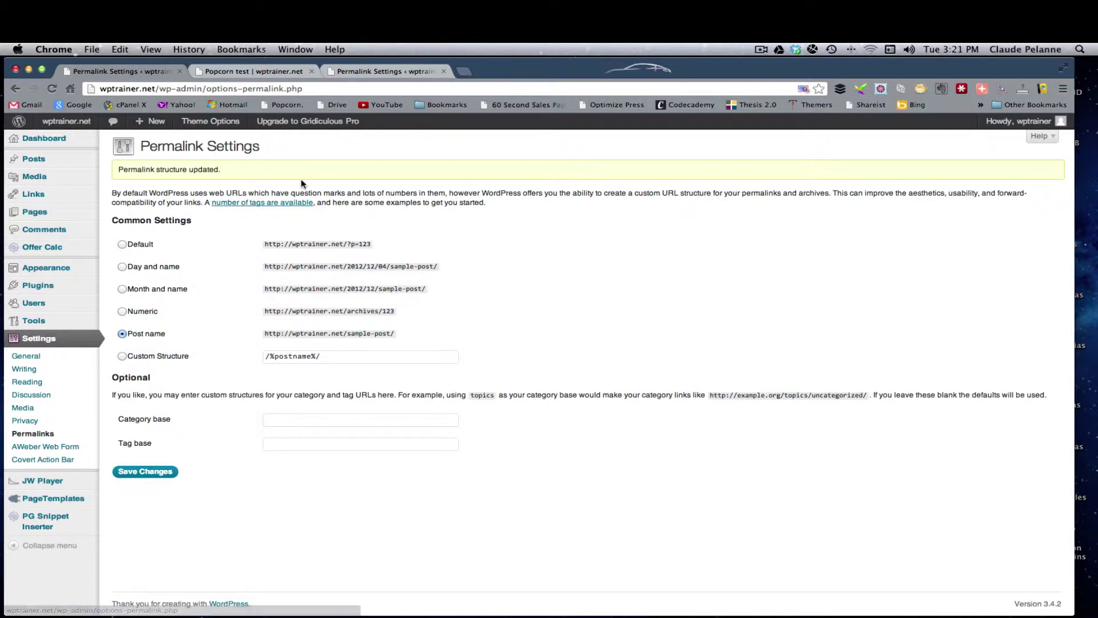
{"action": "left_click", "coordinate": [255, 72]}
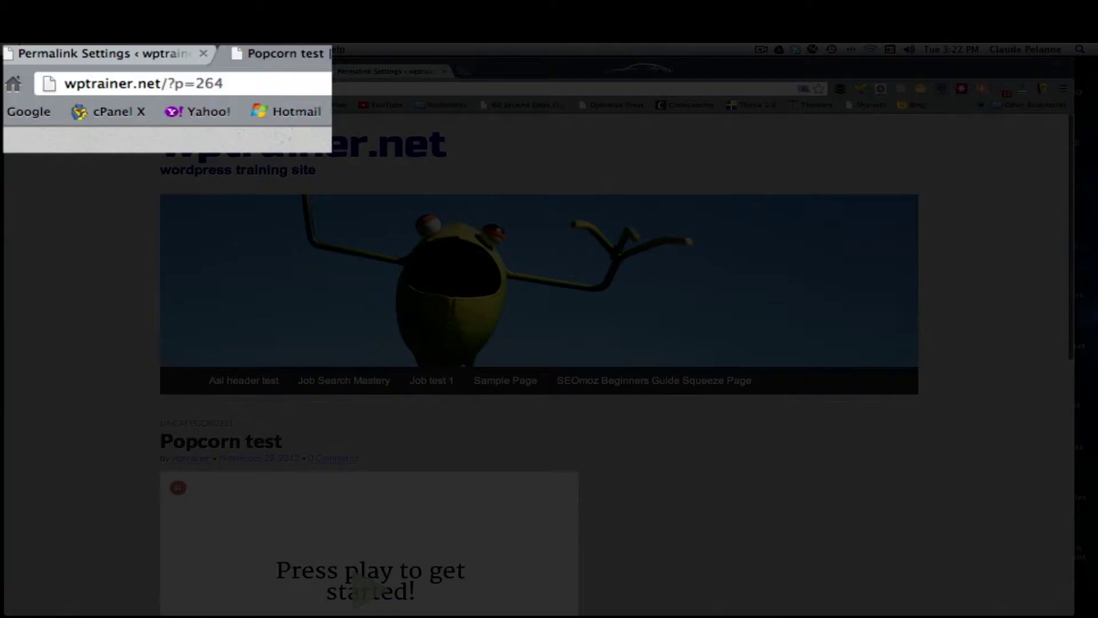
- Reload the Popcorn test post so it shows its new address, wptrainer.net/popcorn-test/
{"action": "key", "text": "super+r"}
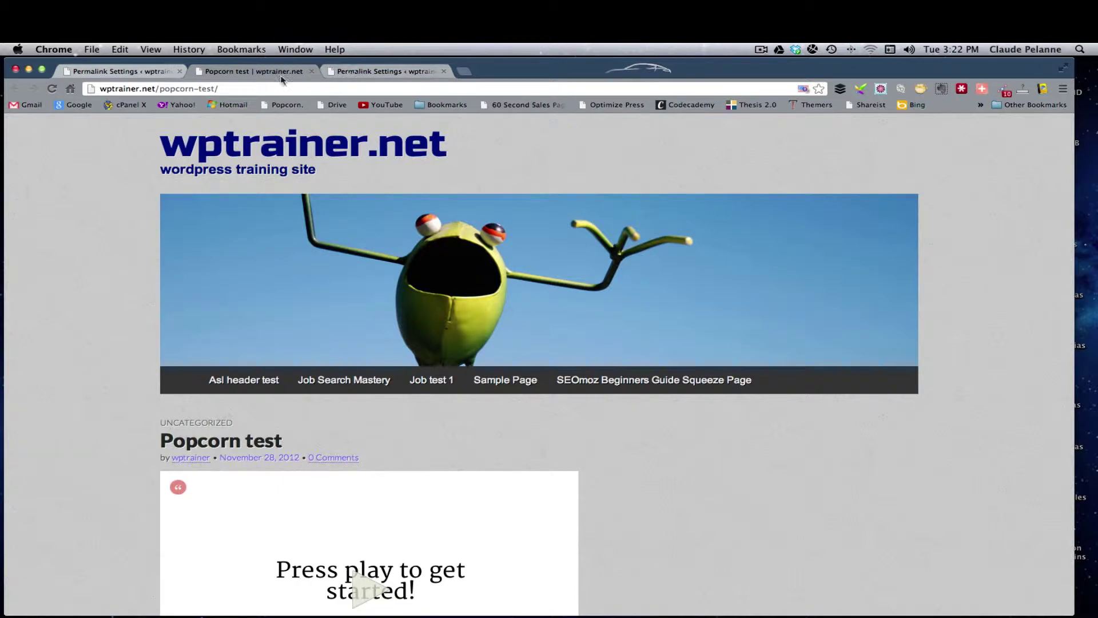
- Open Popcorn test from All Posts in the editor, where its permalink reads wptrainer.net/popcorn-test/
{"action": "left_click", "coordinate": [378, 71]}
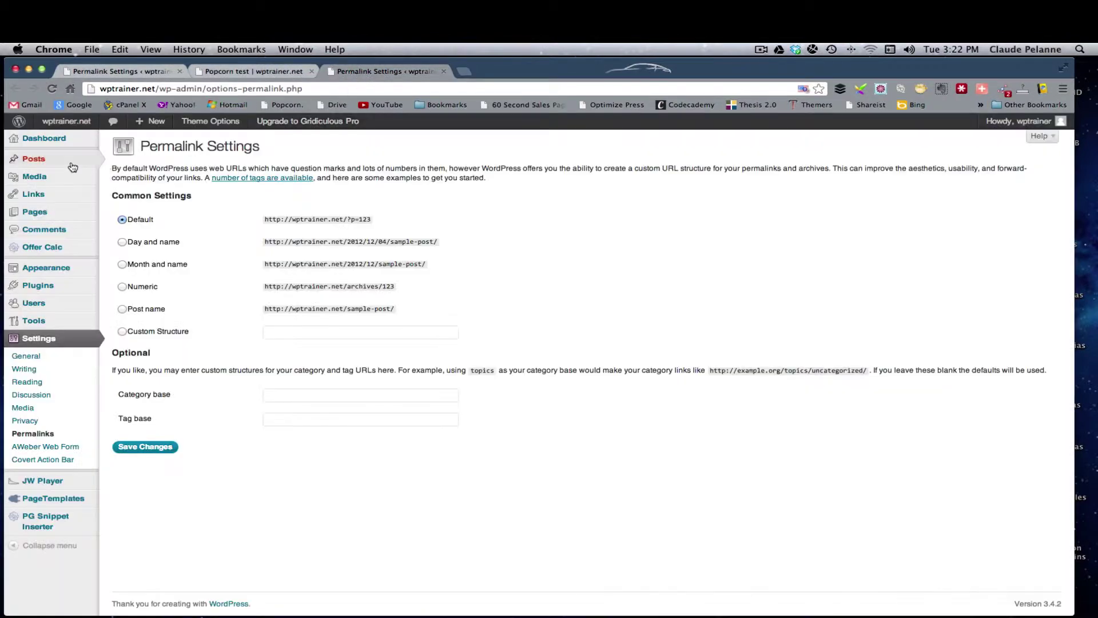
{"action": "mouse_move", "coordinate": [57, 158]}
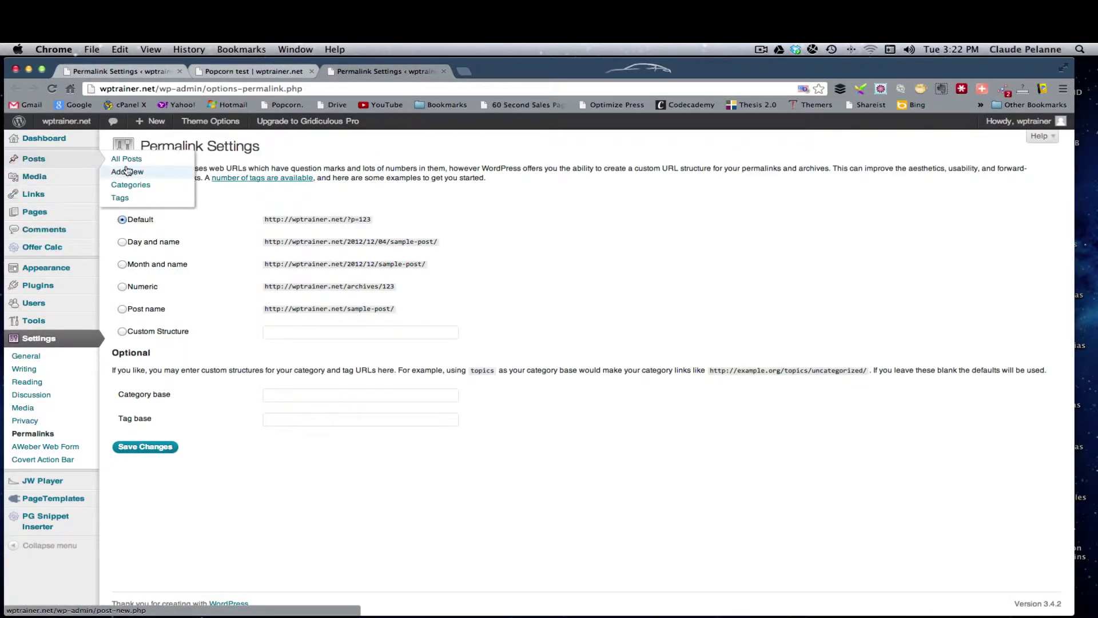
{"action": "left_click", "coordinate": [127, 161]}
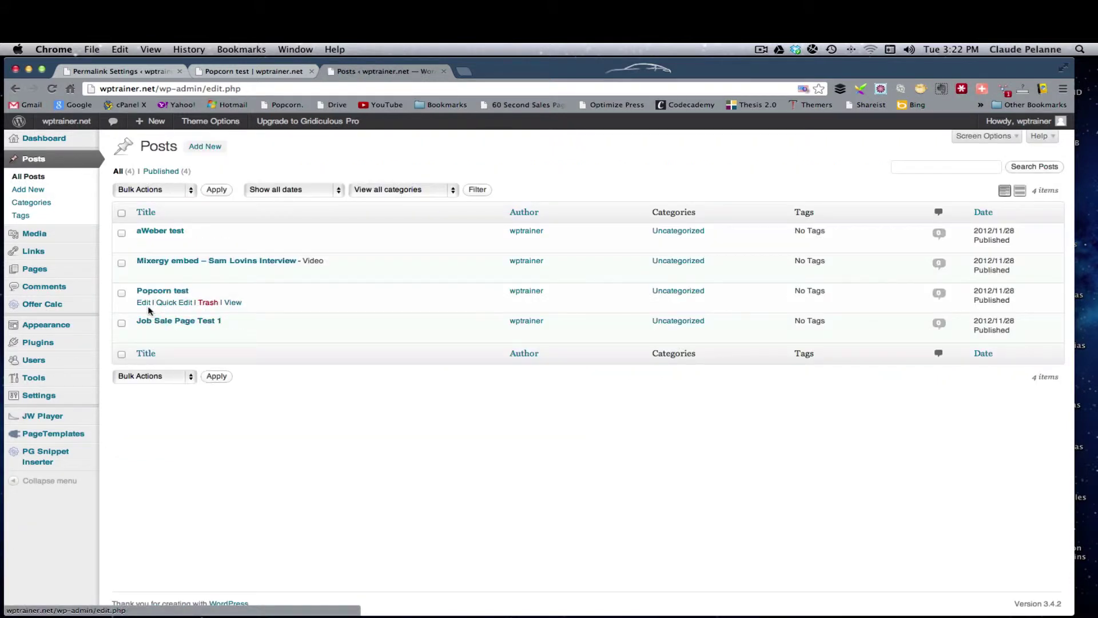
{"action": "left_click", "coordinate": [145, 304]}
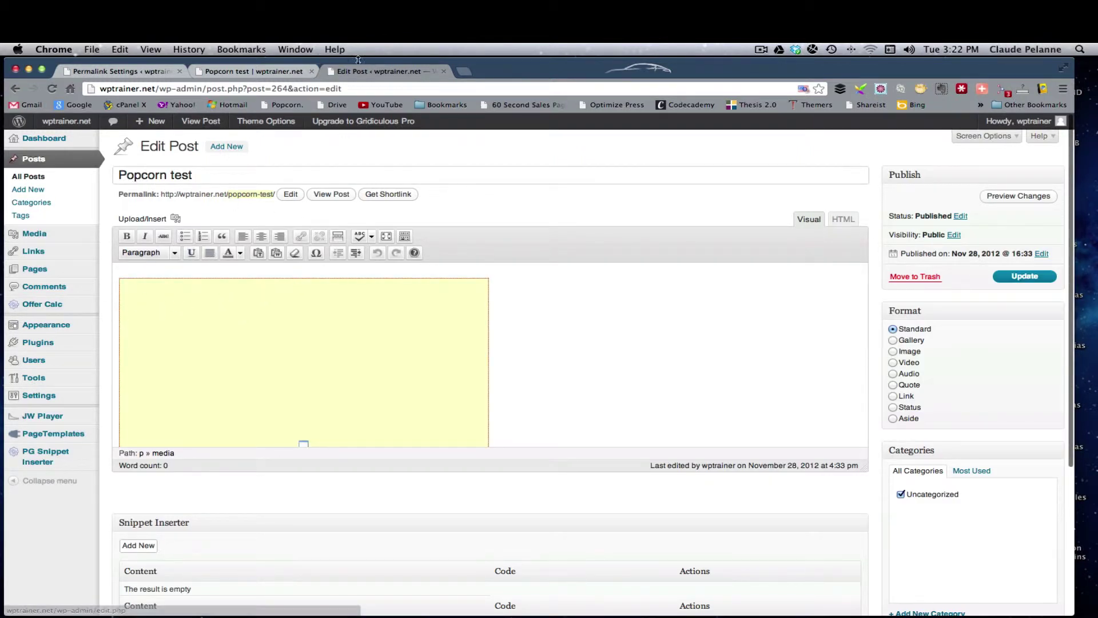
{"action": "left_click", "coordinate": [134, 73]}
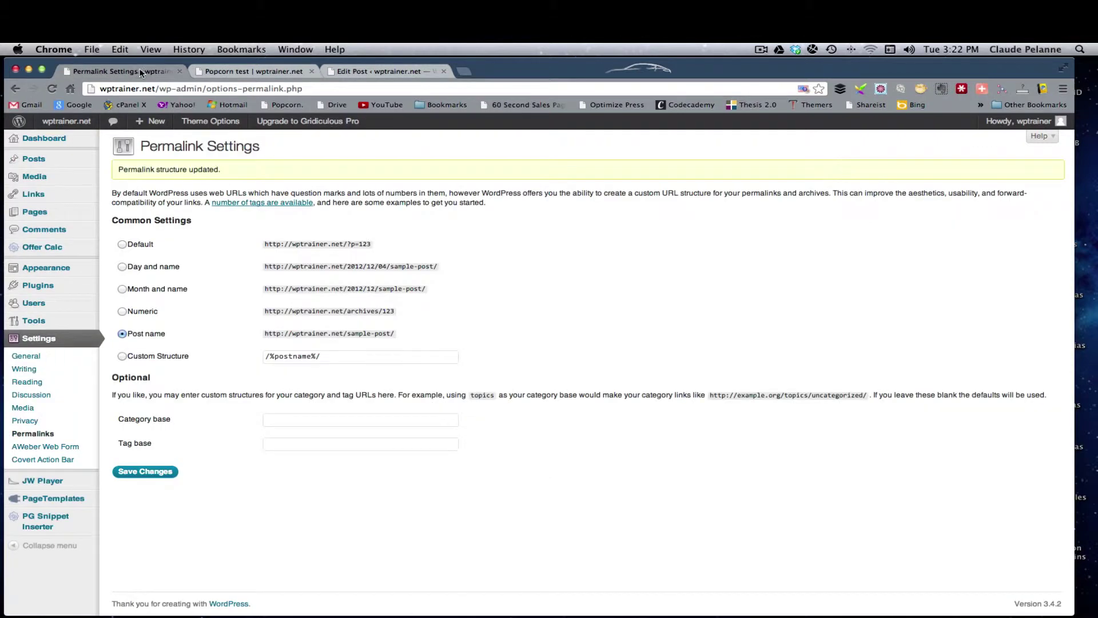
{"action": "left_click", "coordinate": [219, 73]}
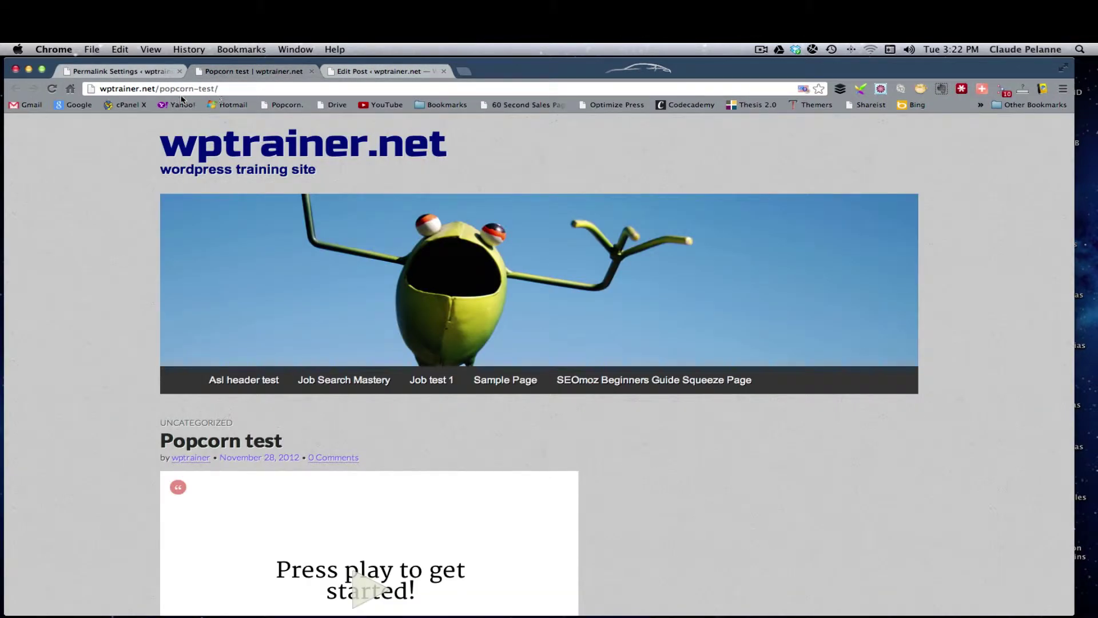
{"action": "left_click", "coordinate": [147, 72]}
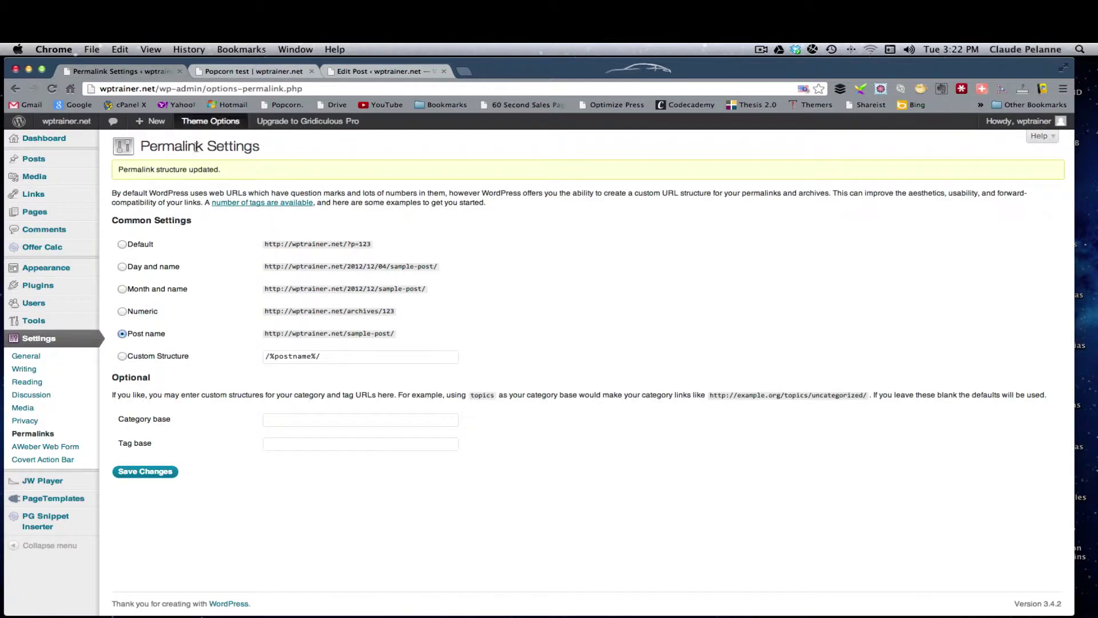
{"action": "left_click", "coordinate": [240, 73]}
{"action": "left_click", "coordinate": [343, 72]}
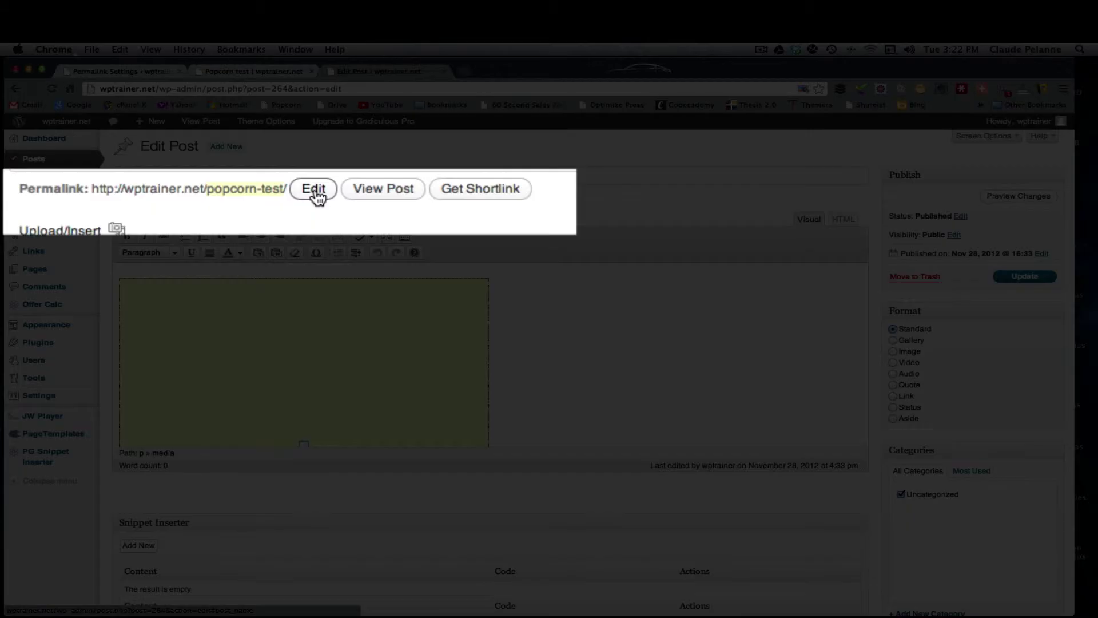
- Append -firefox-video to the popcorn-test slug, confirm it, and update the post
{"action": "left_click", "coordinate": [292, 195]}
{"action": "left_click", "coordinate": [309, 191]}
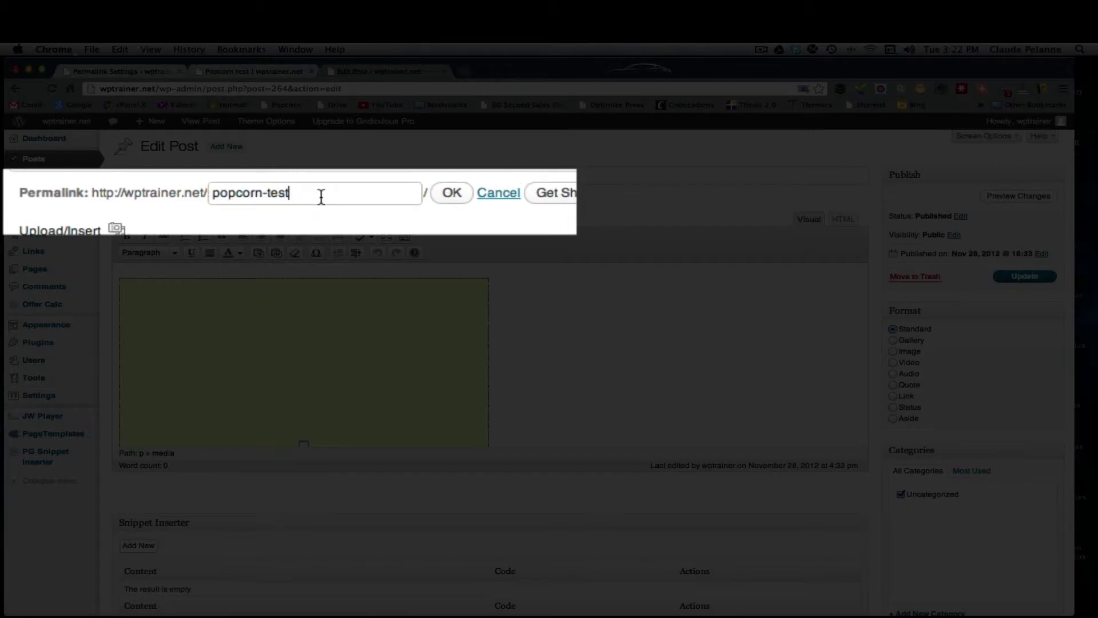
{"action": "type", "text": "-firefox-video"}
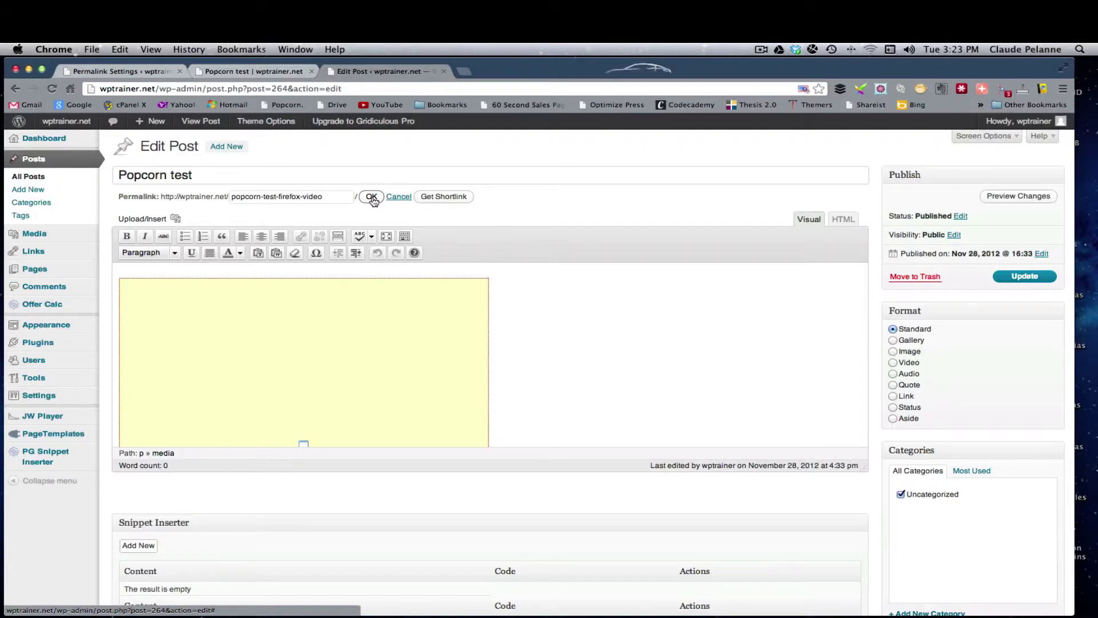
{"action": "left_click", "coordinate": [371, 197]}
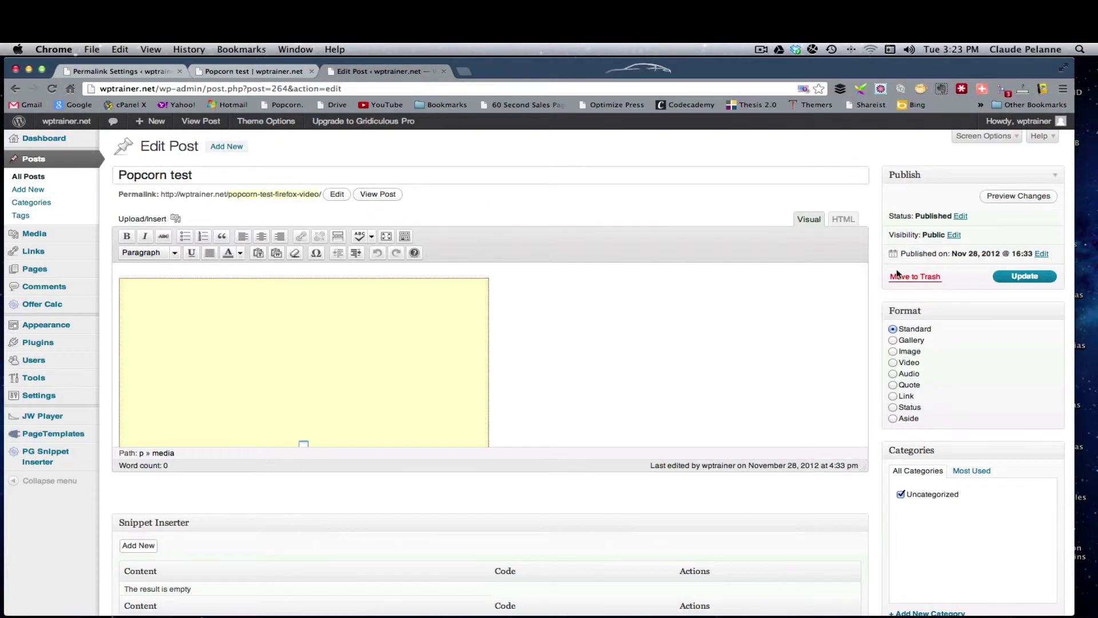
{"action": "left_click", "coordinate": [1023, 277]}
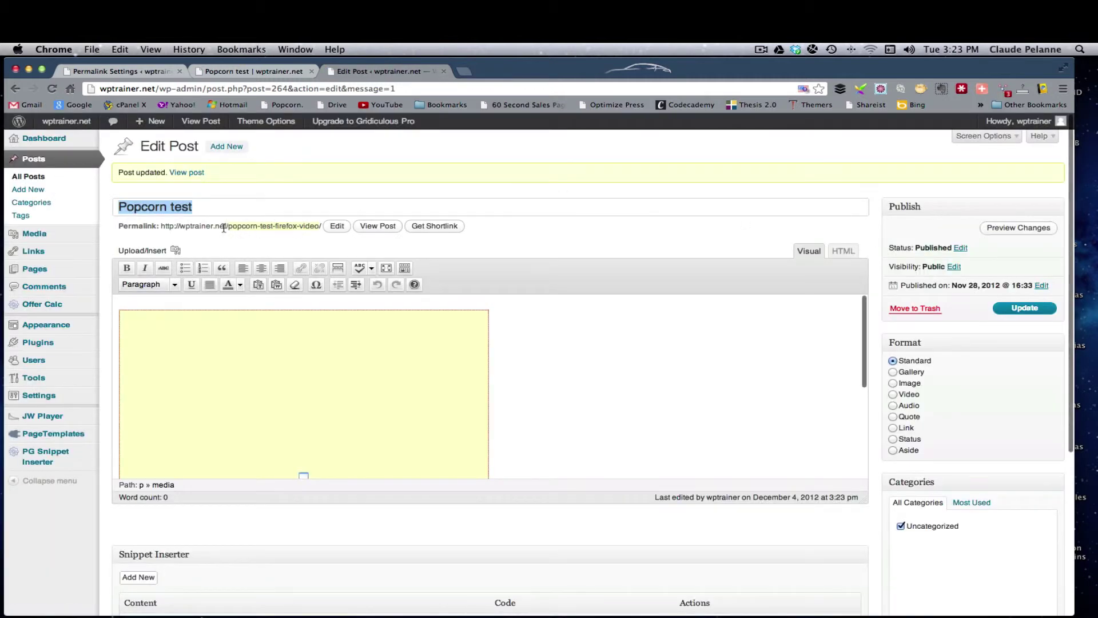
- Open the updated post from the View post link in a new tab at wptrainer.net/popcorn-test-firefox-video/
{"action": "right_click", "coordinate": [185, 175]}
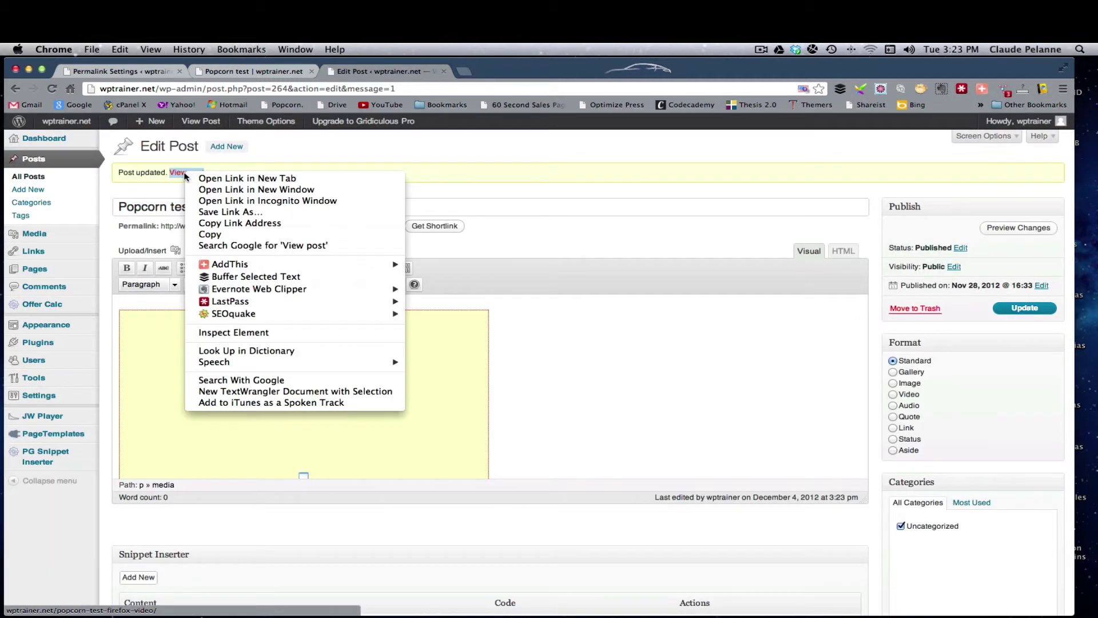
{"action": "left_click", "coordinate": [229, 177]}
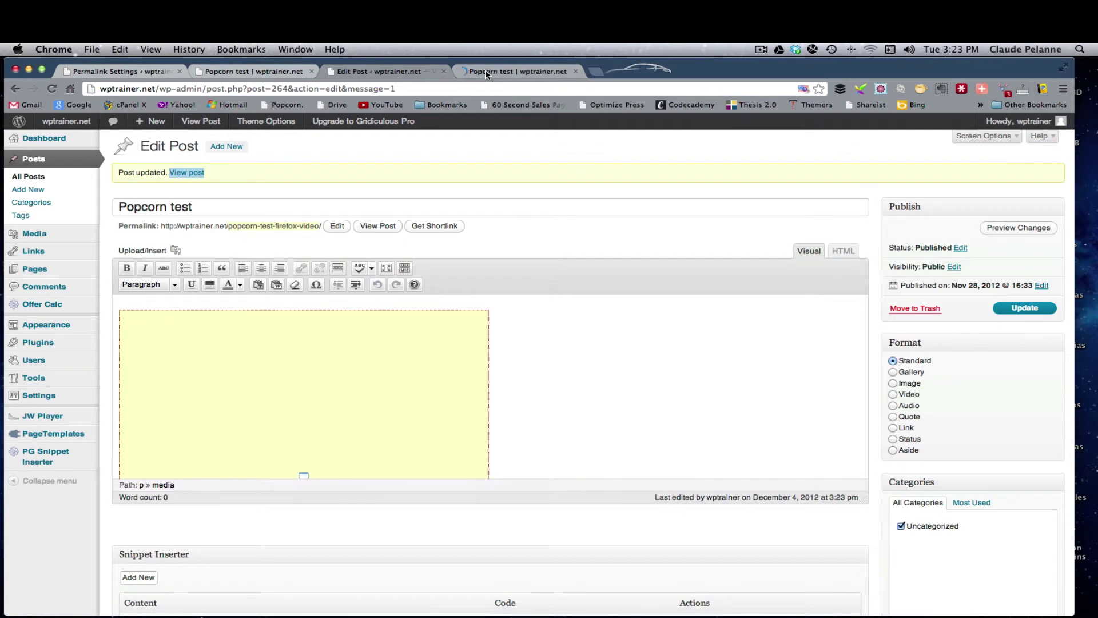
{"action": "left_click", "coordinate": [485, 69]}
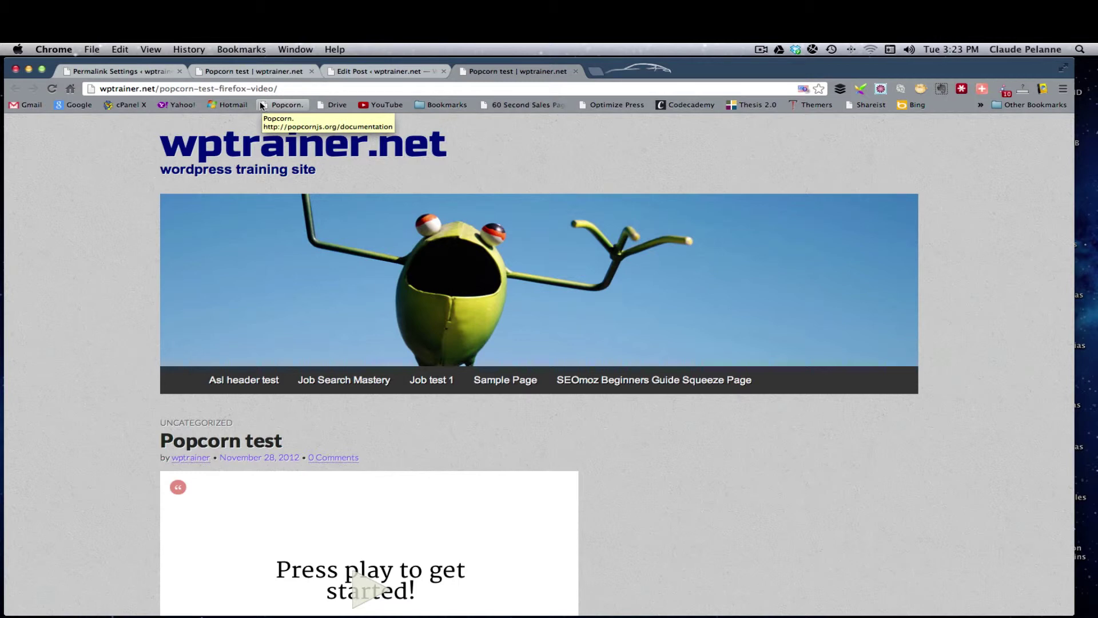
- Compare the old post, Permalink Settings and Edit Post tabs, ending on the post at popcorn-test-firefox-video
{"action": "left_click", "coordinate": [251, 71]}
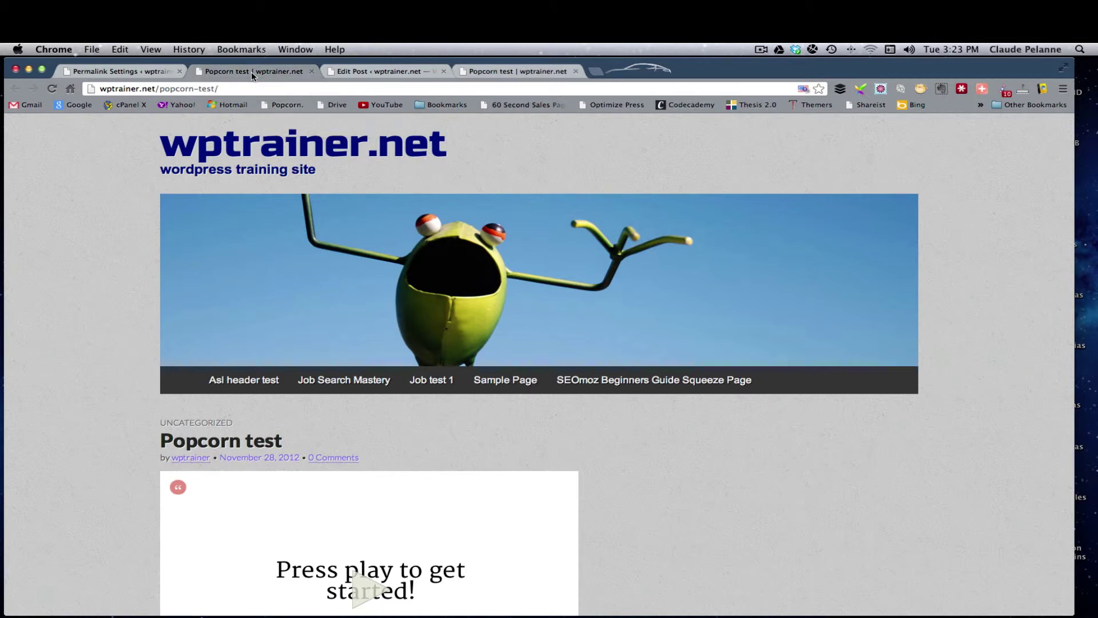
{"action": "left_click", "coordinate": [118, 70]}
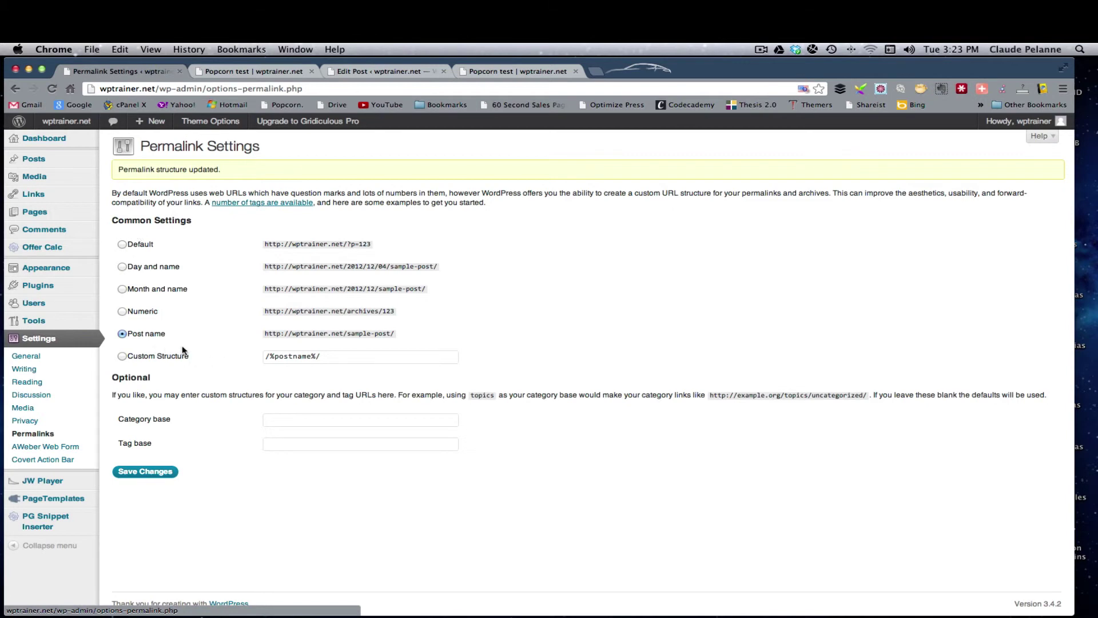
{"action": "left_click", "coordinate": [499, 72]}
{"action": "left_click", "coordinate": [393, 70]}
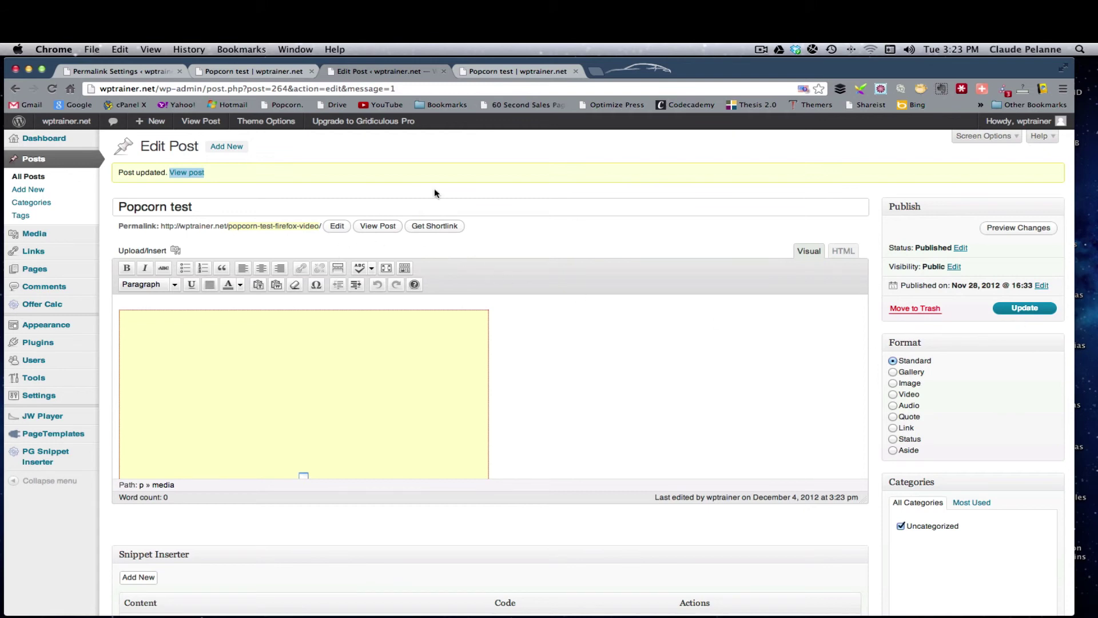
{"action": "left_click", "coordinate": [509, 71]}
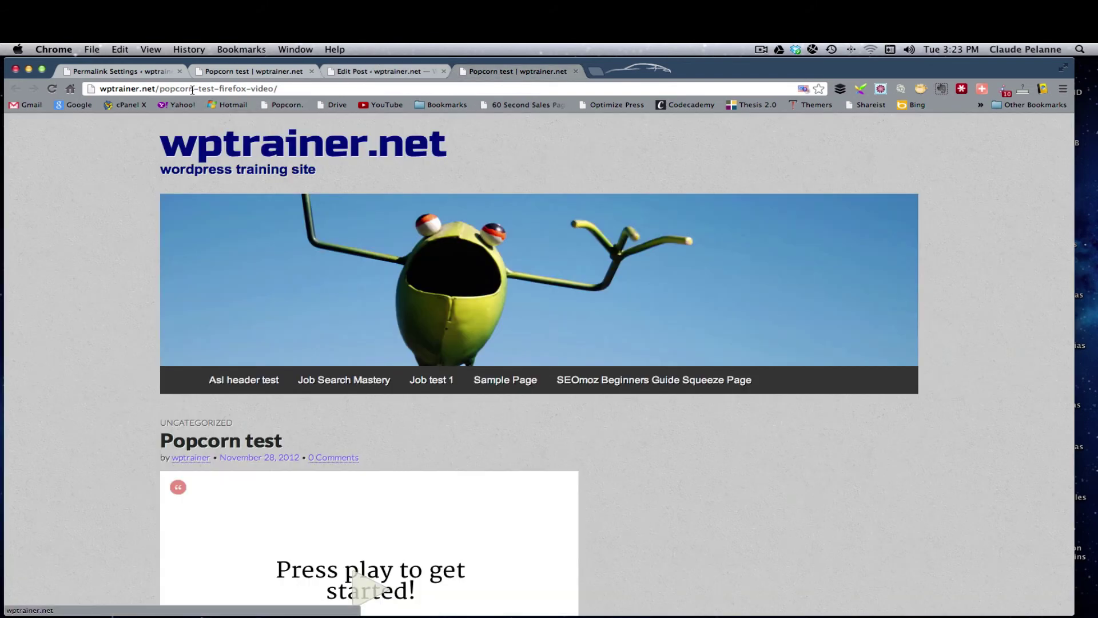